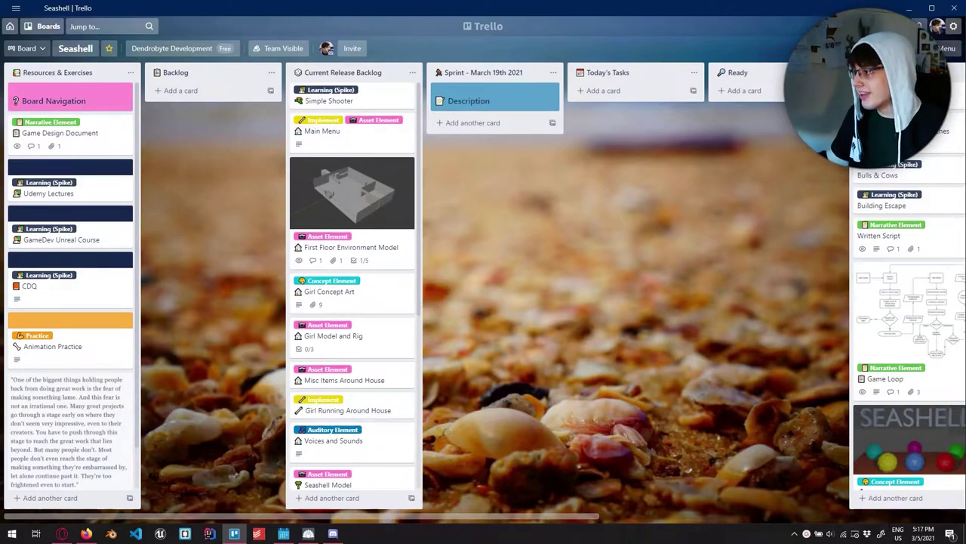
pyautogui.click(351, 247)
pyautogui.click(480, 68)
pyautogui.press('Escape')
pyautogui.scroll(-2, 453, 363)
pyautogui.scroll(3, 480, 302)
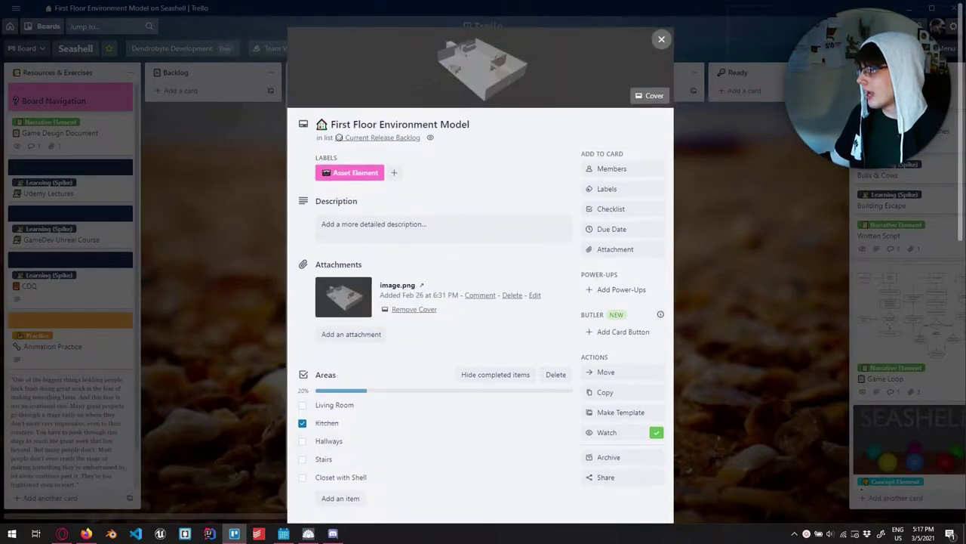
pyautogui.click(480, 60)
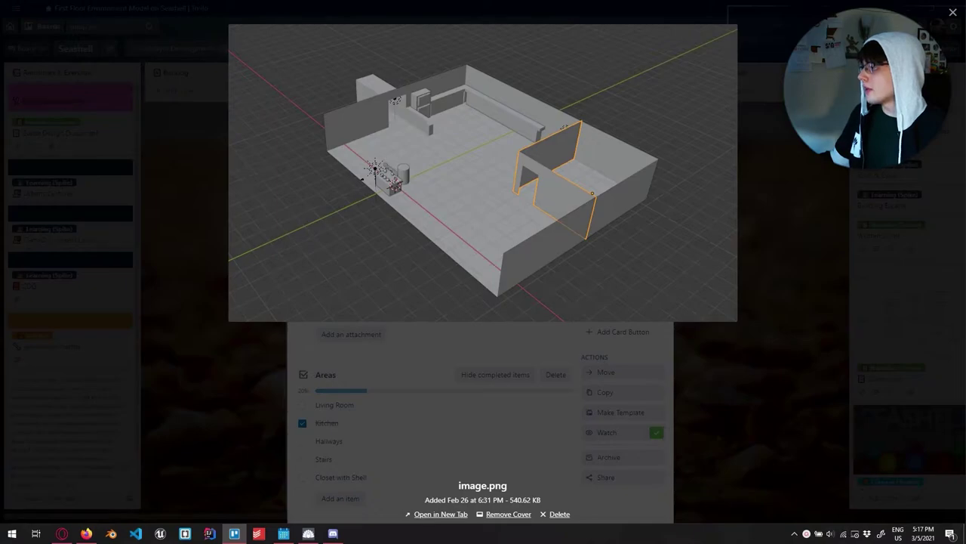
pyautogui.press('Escape')
pyautogui.press('Escape')
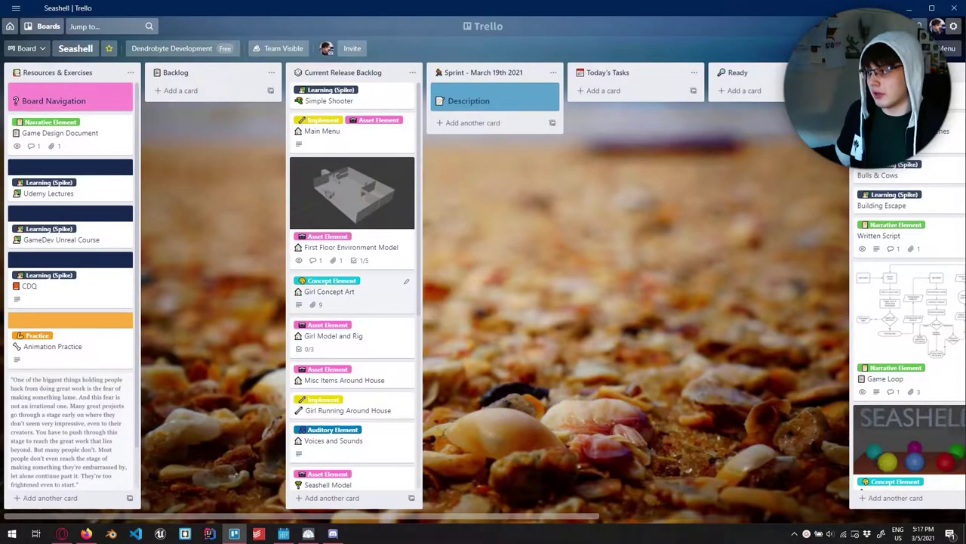
pyautogui.click(347, 294)
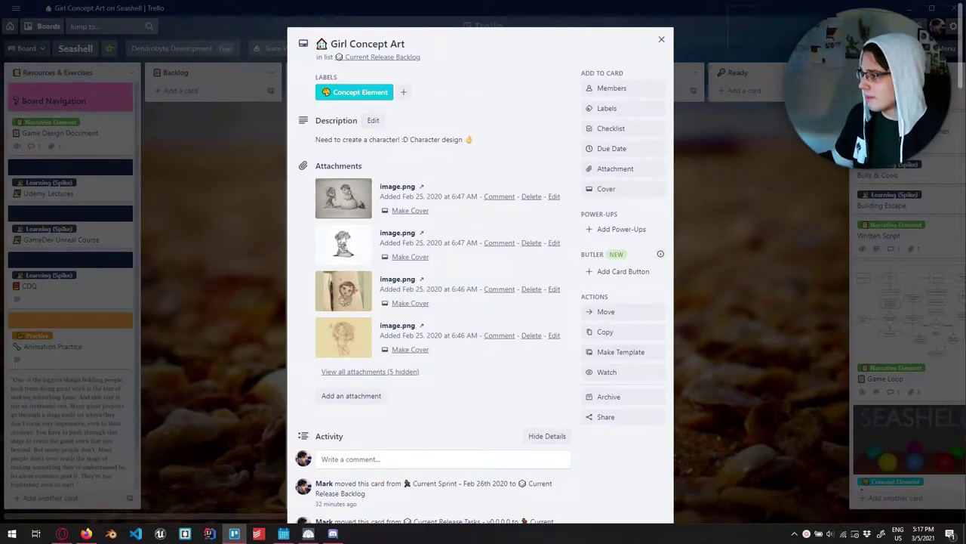
pyautogui.press('Escape')
pyautogui.click(348, 338)
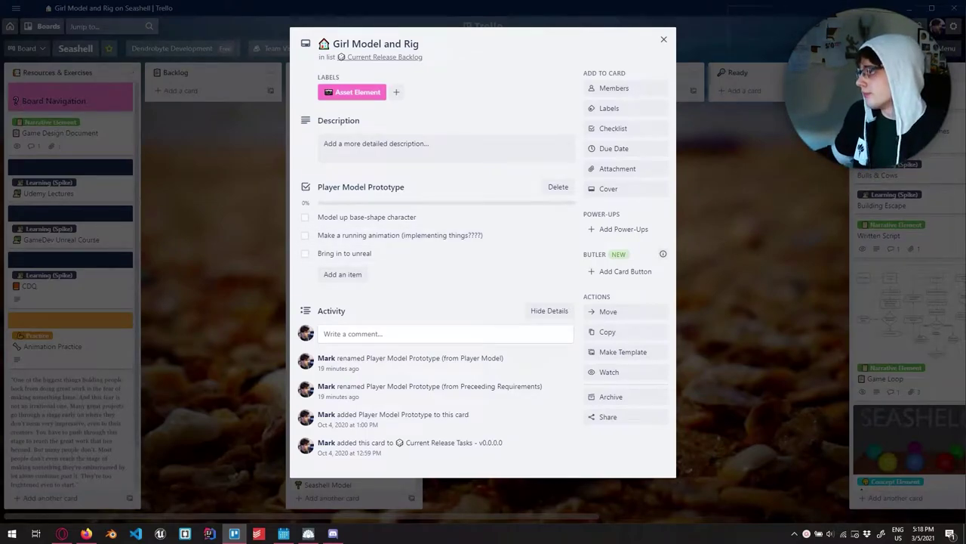
pyautogui.press('Escape')
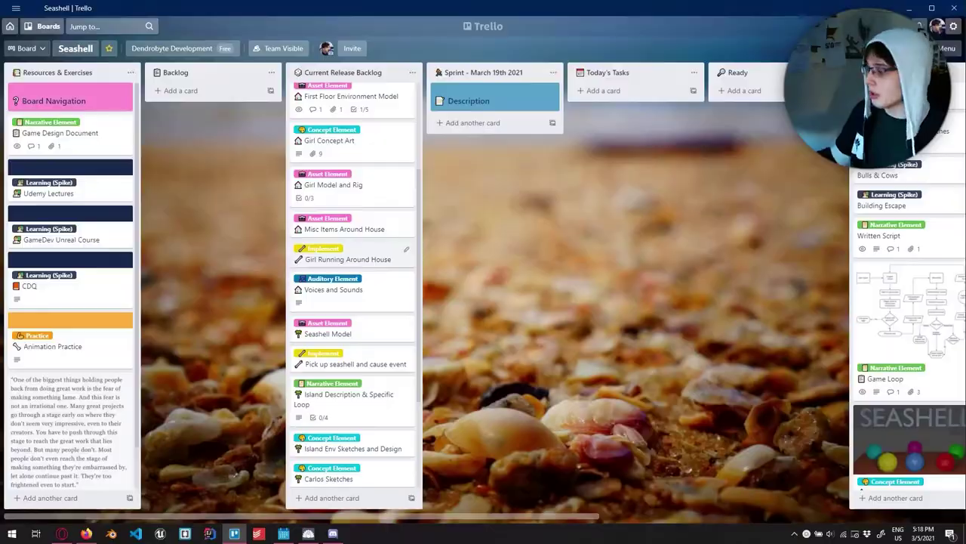
pyautogui.press('Escape')
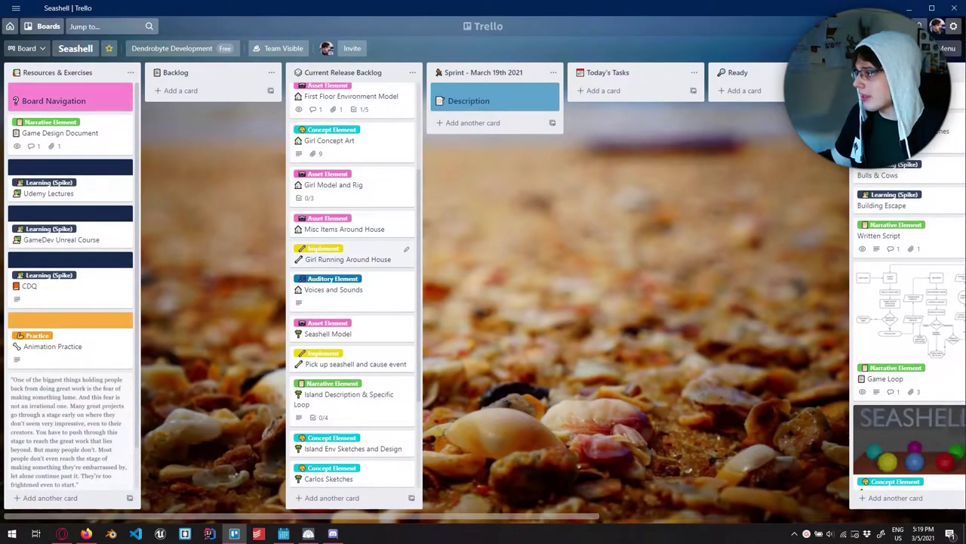
pyautogui.scroll(3, 363, 404)
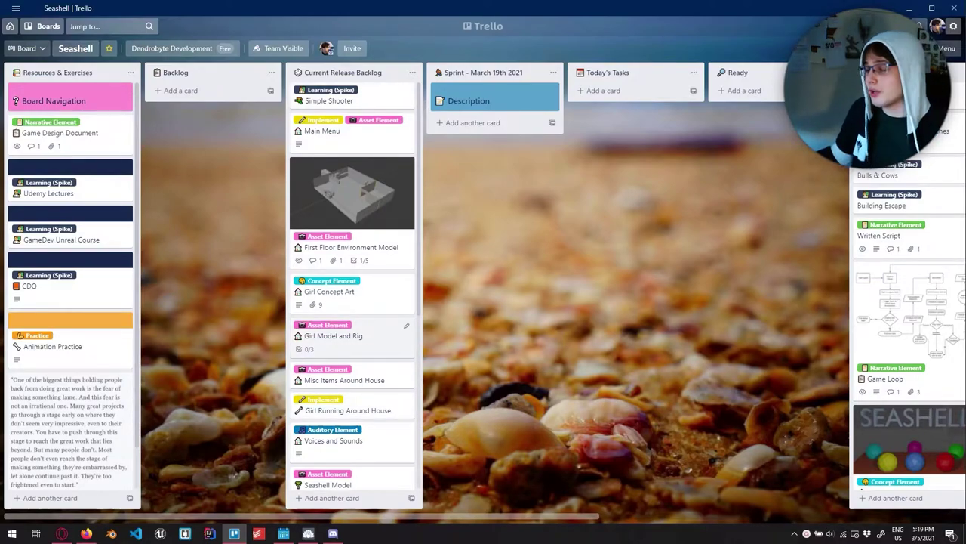
pyautogui.scroll(-2, 355, 332)
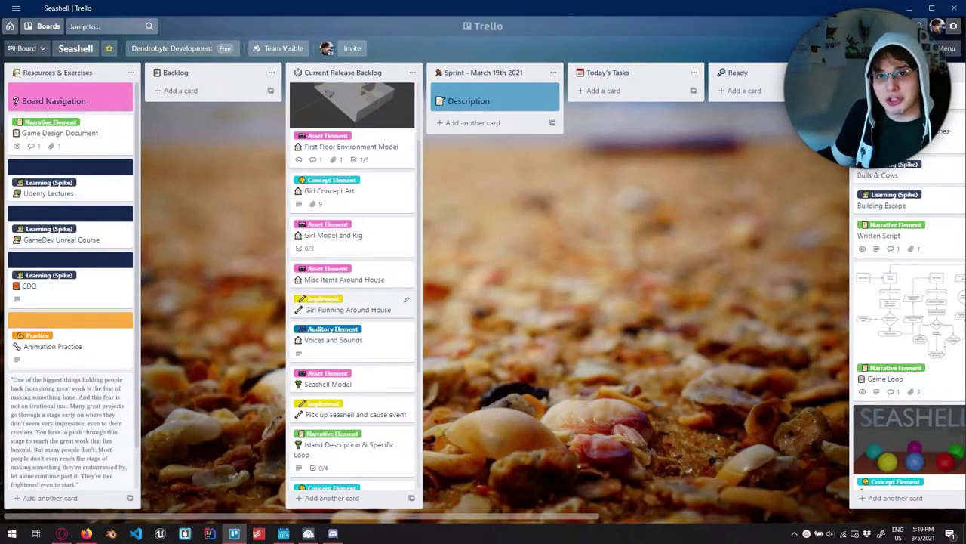
pyautogui.click(349, 308)
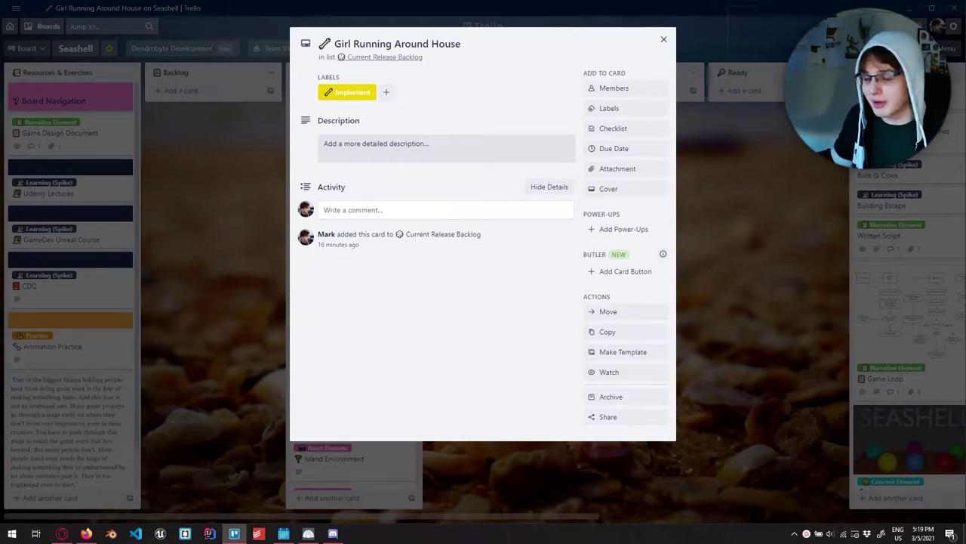
pyautogui.press('Escape')
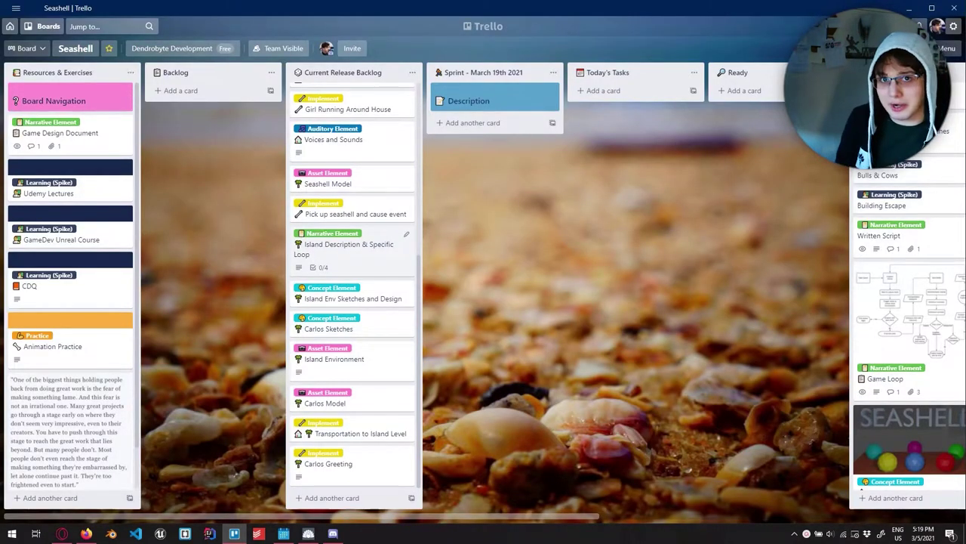
# Review the Island Description & Specific Loop checklist, then open the Island Env Sketches and Design card.
pyautogui.click(347, 245)
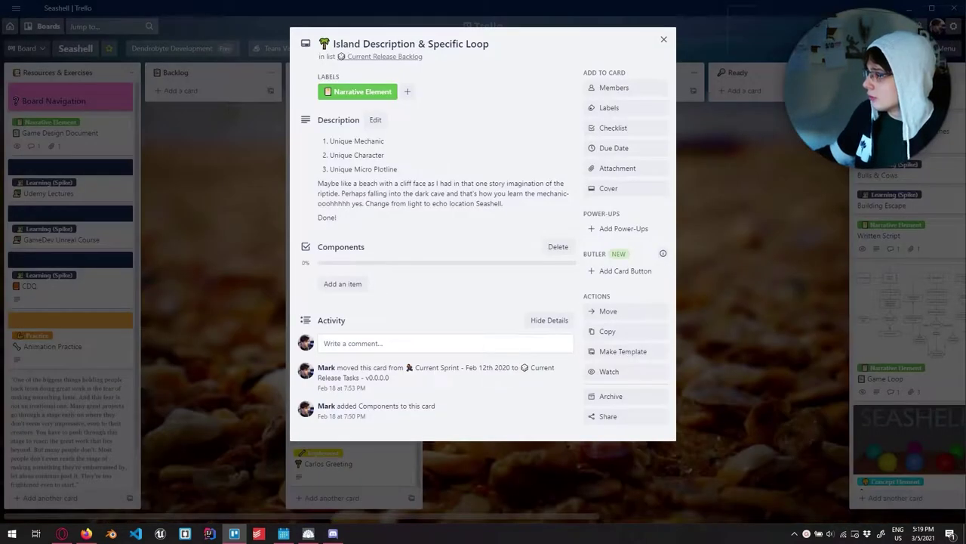
pyautogui.scroll(-3, 437, 244)
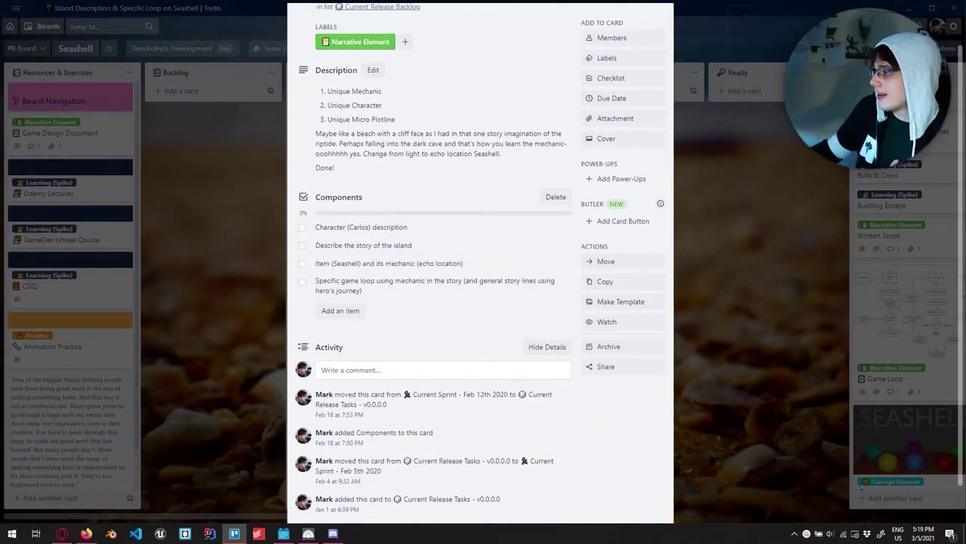
pyautogui.press('Escape')
pyautogui.click(347, 293)
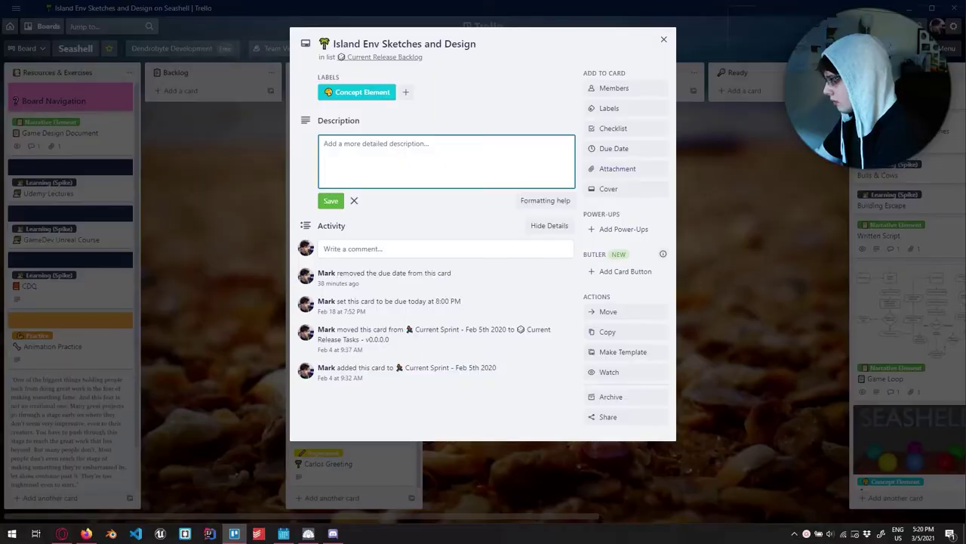
# Enter the description 'Do this alongside that Blender environment course that you have purchased'.
pyautogui.write('Do this alongside that Blender en')
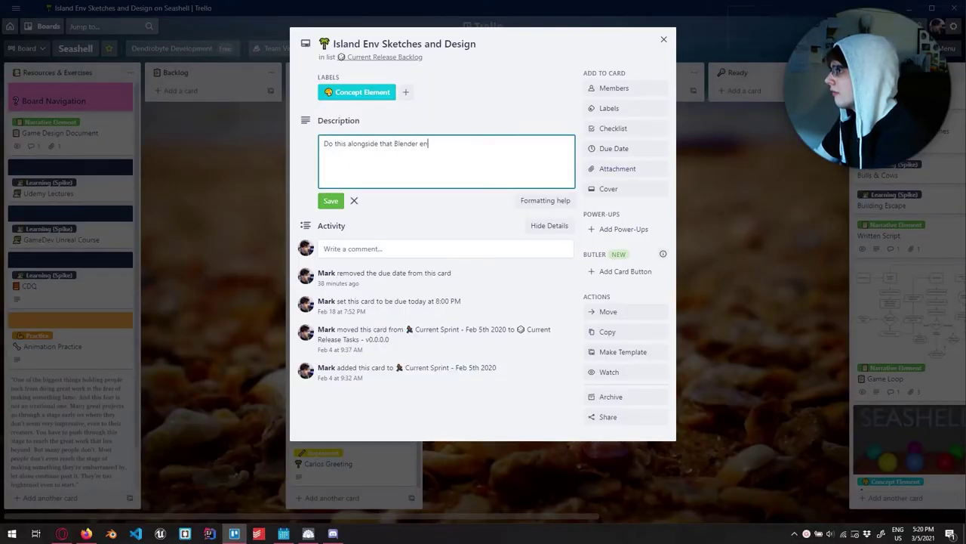
pyautogui.write('vironment course that you have purchased')
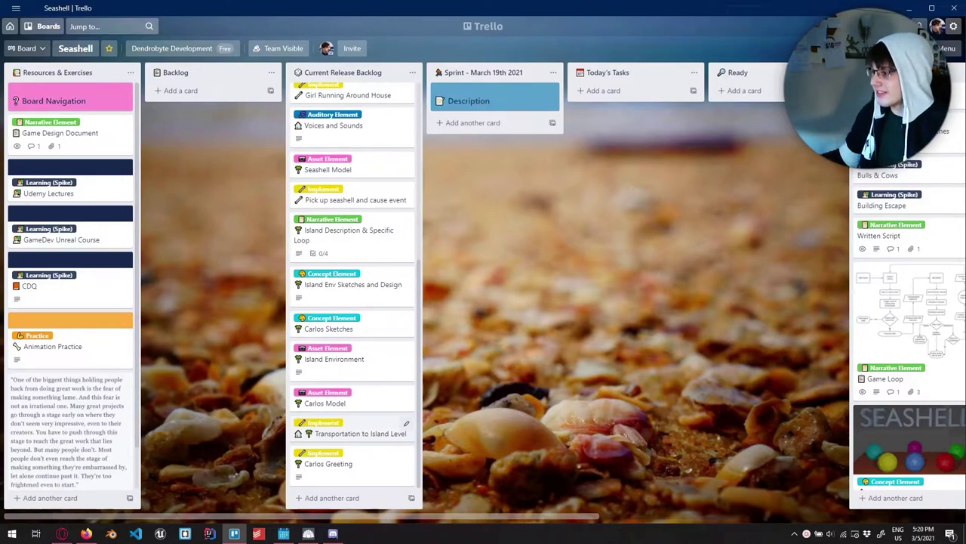
# Start the Transportation to Island Level description: 'The girl goes to pick up the seashell and it triggers the'.
pyautogui.click(355, 433)
pyautogui.write('The girl goes to pick up the seashell and it triggers the')
pyautogui.press('Escape')
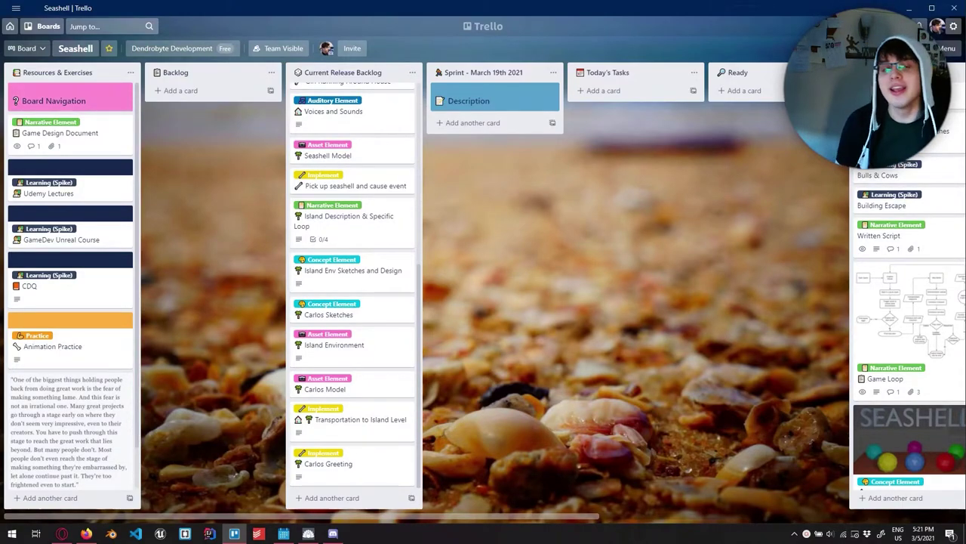
# Move Main Menu, First Floor Environment Model, Girl Concept Art and later cards into Sprint - March 19th 2021.
pyautogui.click(509, 72)
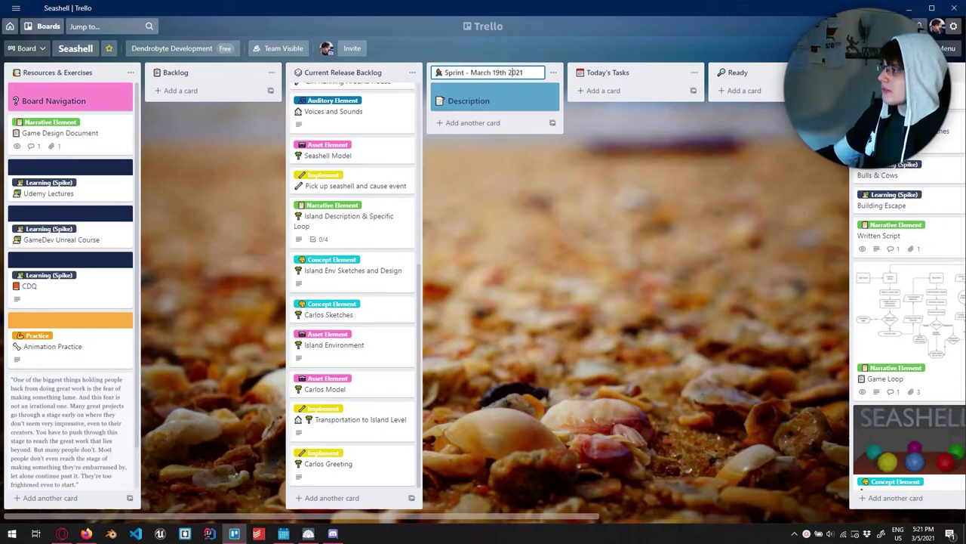
pyautogui.press('Return')
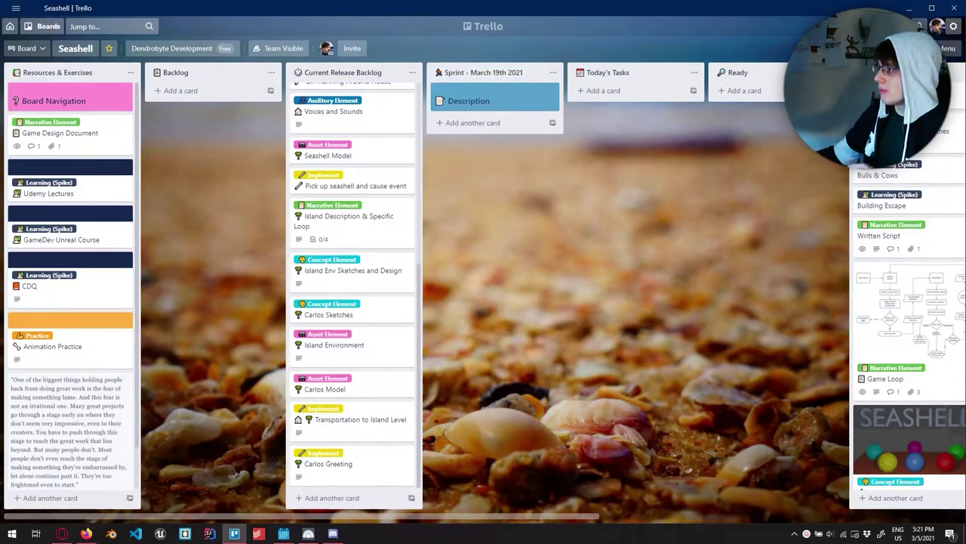
pyautogui.scroll(5, 352, 287)
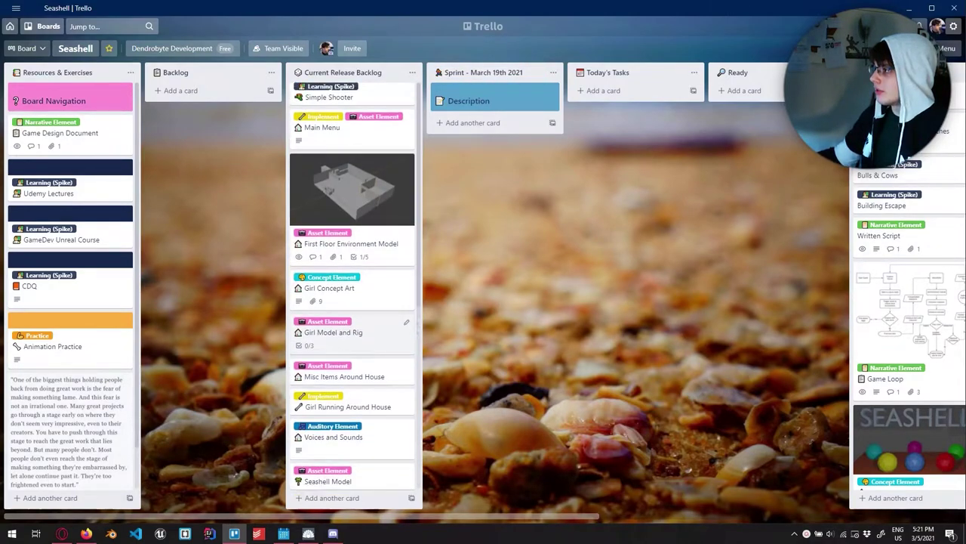
pyautogui.moveTo(355, 132); pyautogui.dragTo(495, 128)
pyautogui.moveTo(352, 174); pyautogui.dragTo(495, 203)
pyautogui.moveTo(352, 132); pyautogui.dragTo(475, 341)
pyautogui.moveTo(351, 249); pyautogui.dragTo(495, 422)
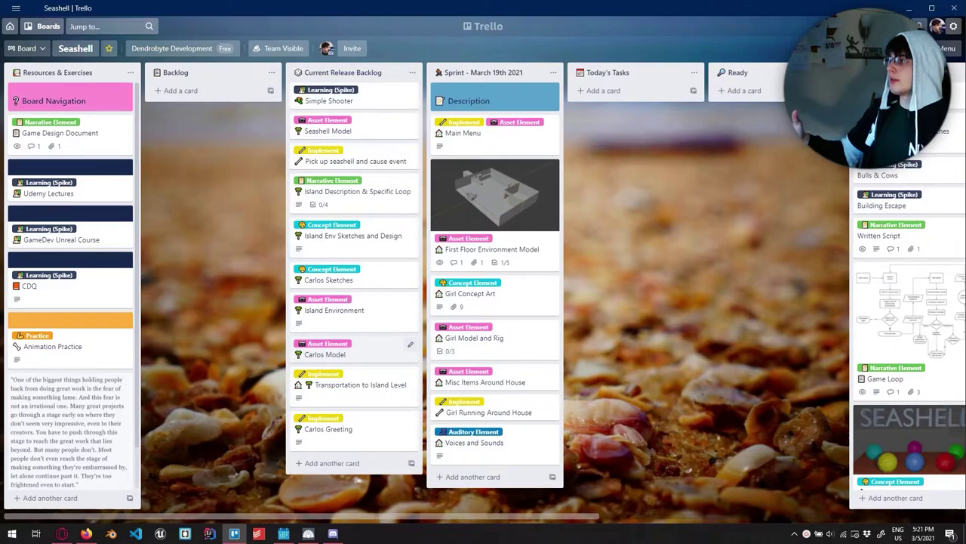
pyautogui.hscroll(3, 423, 355)
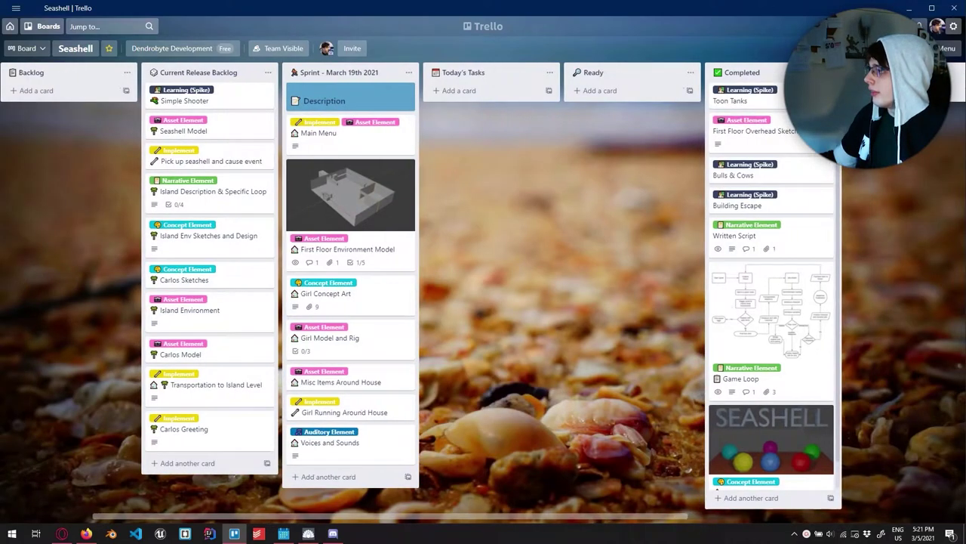
pyautogui.hscroll(-3, 484, 287)
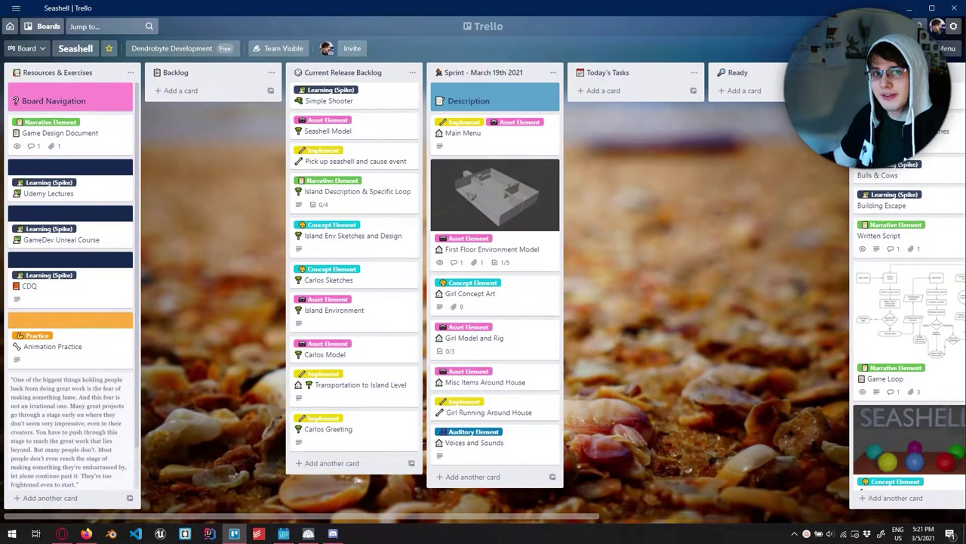
pyautogui.hscroll(5, 250, 135)
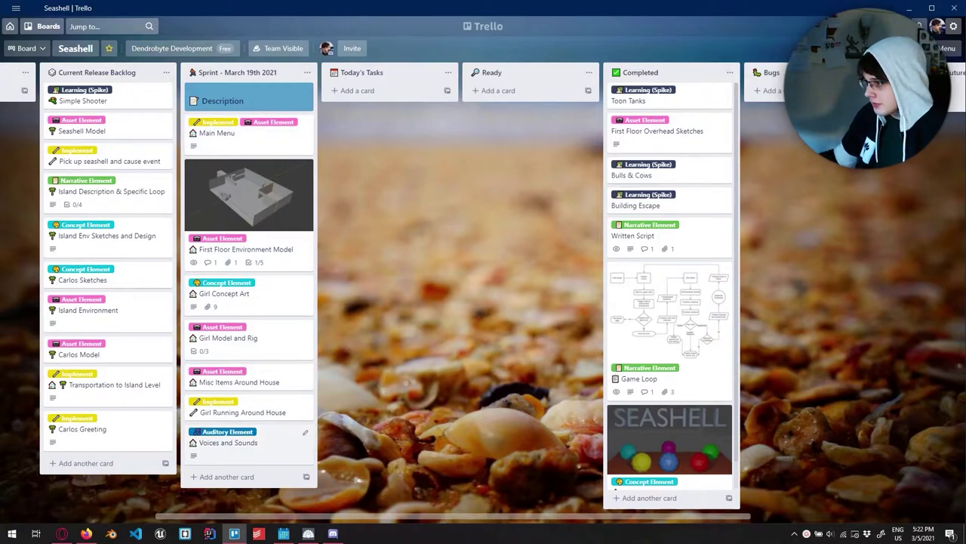